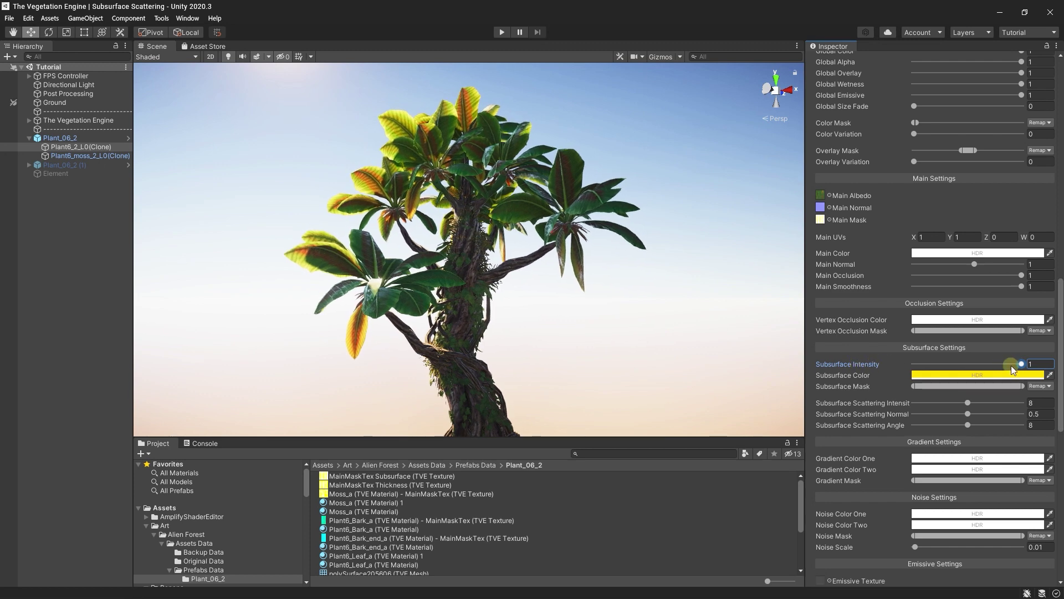
# Preview the leaves at a lower Subsurface Intensity, then return it to 1
pyautogui.moveTo(1021, 365)
pyautogui.mouseDown()
pyautogui.moveTo(913, 354)
pyautogui.moveTo(938, 360)
pyautogui.moveTo(918, 365)
pyautogui.moveTo(1027, 362)
pyautogui.mouseUp()
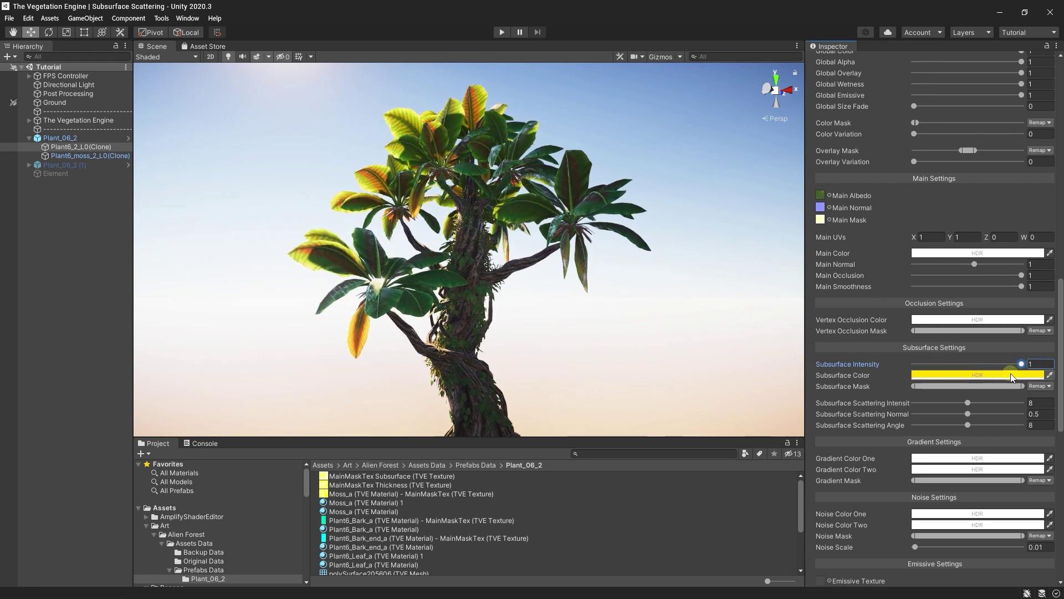
# Shift the yellow Subsurface Color's hue slightly toward orange in the HDR colour picker
pyautogui.click(1026, 375)
pyautogui.click(1040, 339)
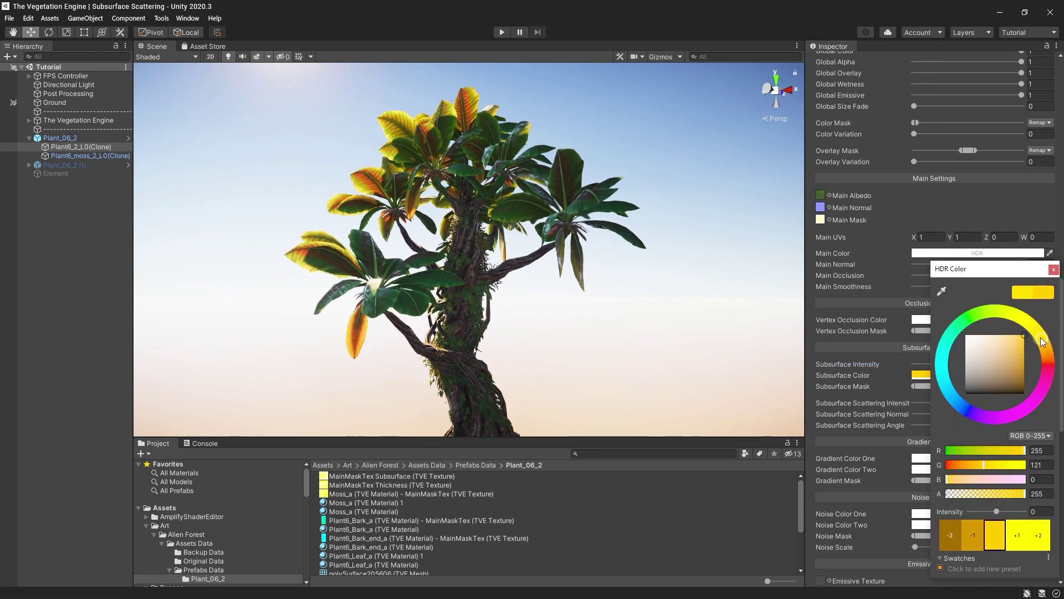
pyautogui.click(1054, 270)
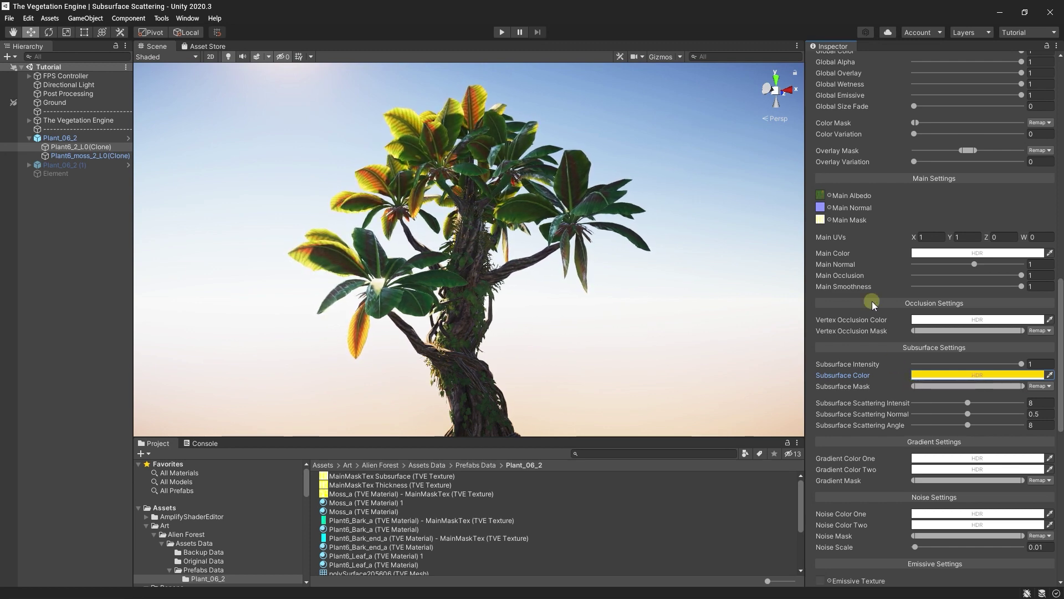
# Locate the MainMaskTex Subsurface texture and view only its blue channel in the preview
pyautogui.click(821, 222)
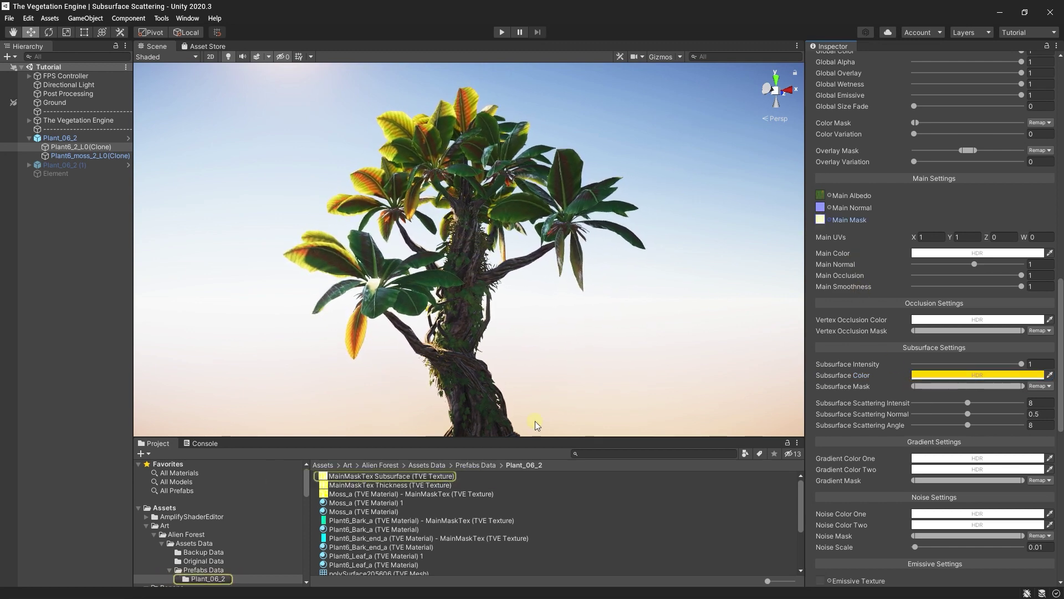
pyautogui.click(459, 476)
pyautogui.click(970, 266)
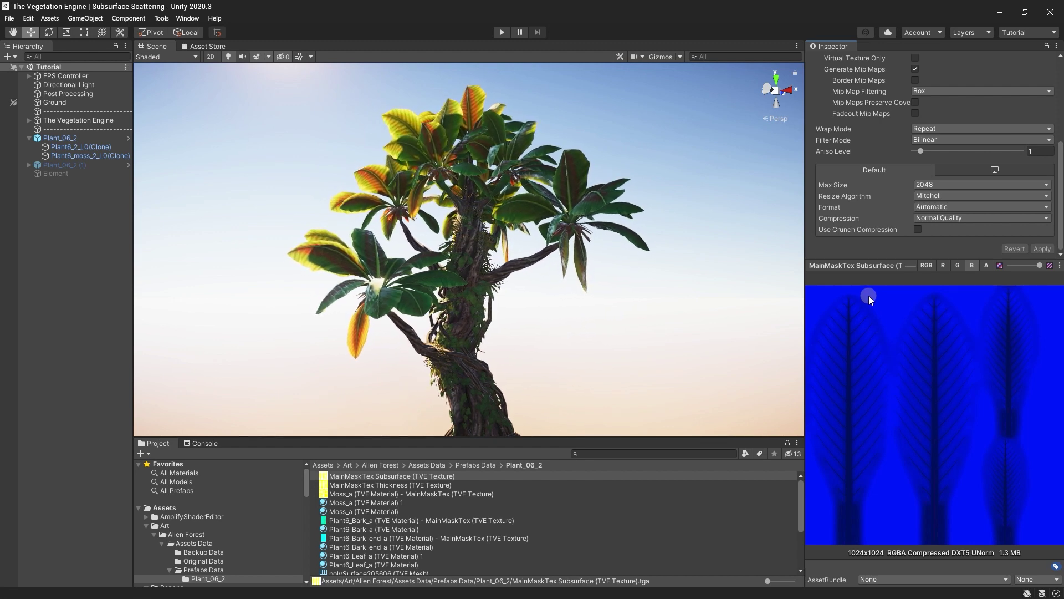
# Select Plant6_2_L0(Clone), the plant's leaf-and-bark mesh, to bring back its material settings
pyautogui.click(468, 228)
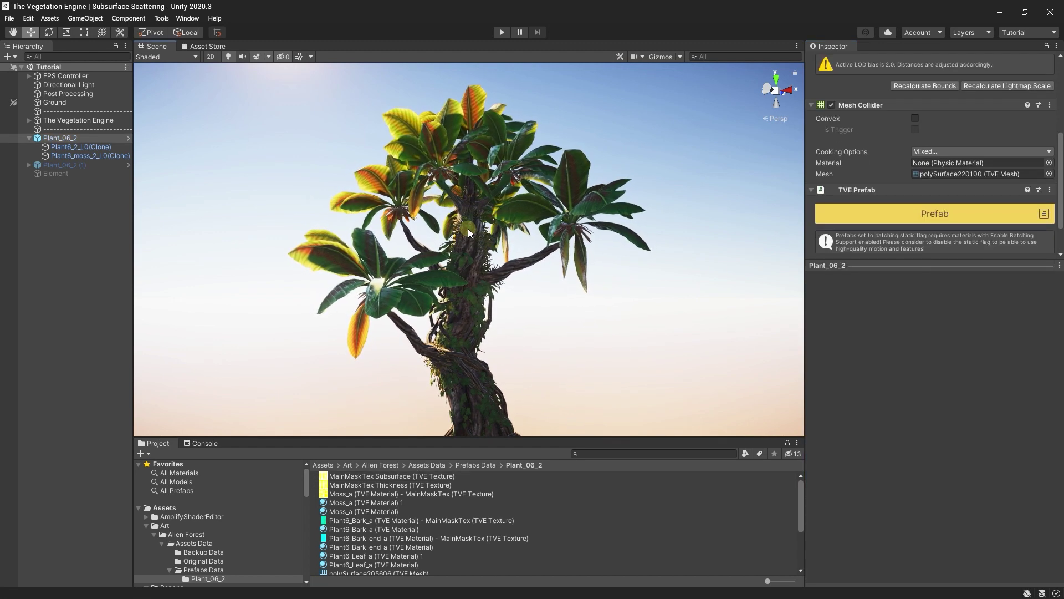
pyautogui.click(467, 191)
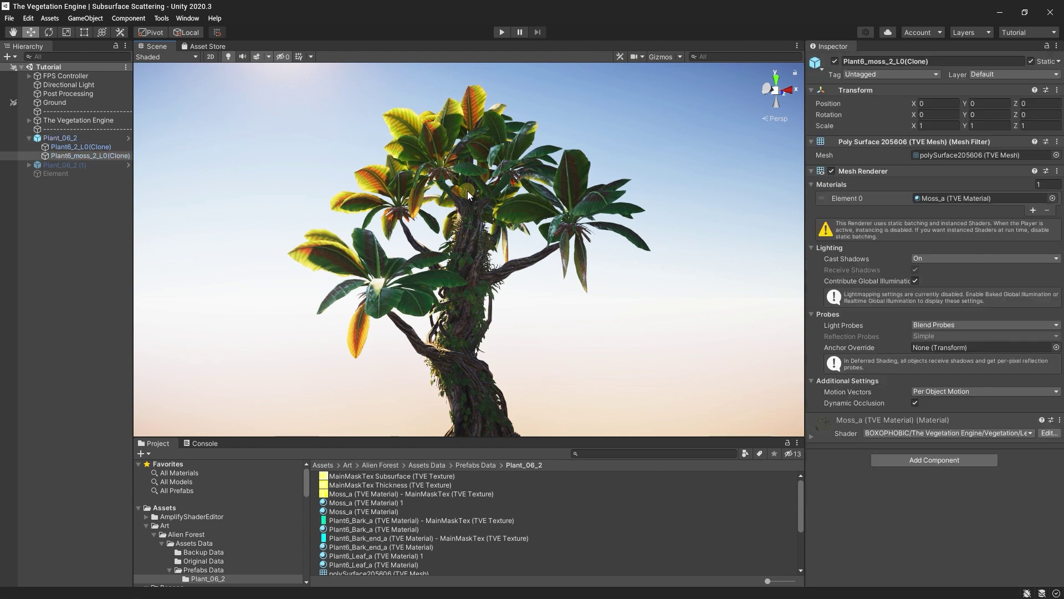
pyautogui.click(97, 147)
pyautogui.scroll(-15, 891, 341)
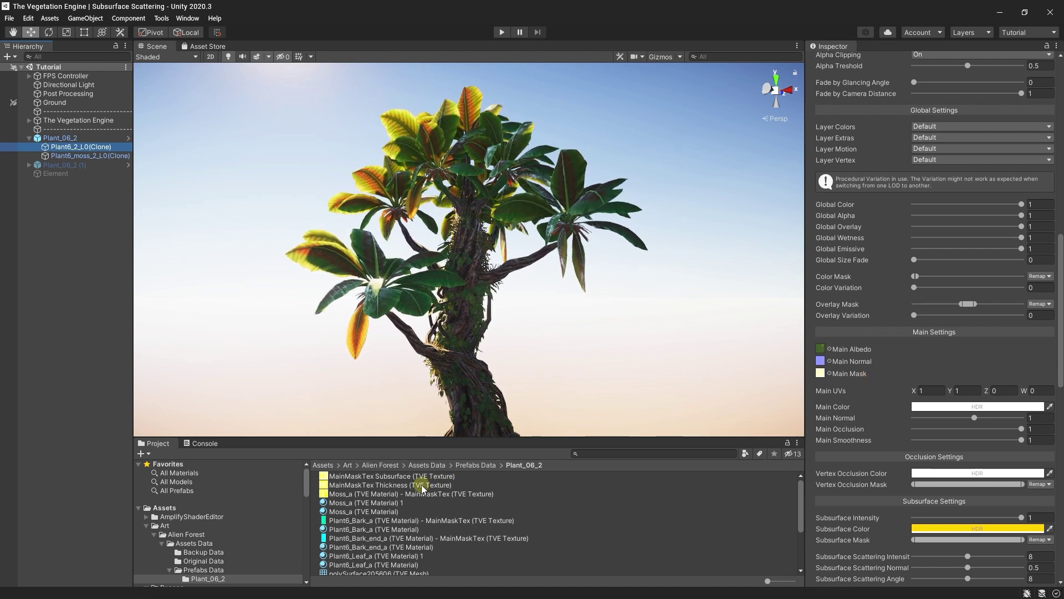
# Assign MainMaskTex Thickness to the leaf Main Mask slot and switch Subsurface Mask from Remap to Invert
pyautogui.moveTo(428, 488); pyautogui.dragTo(823, 374)
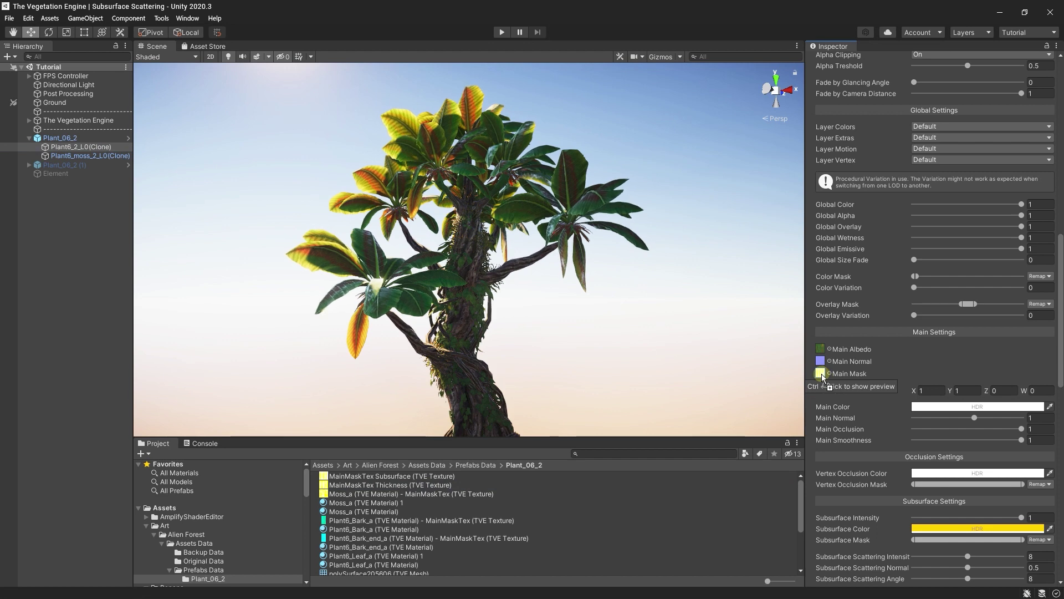
pyautogui.moveTo(822, 373); pyautogui.dragTo(822, 374)
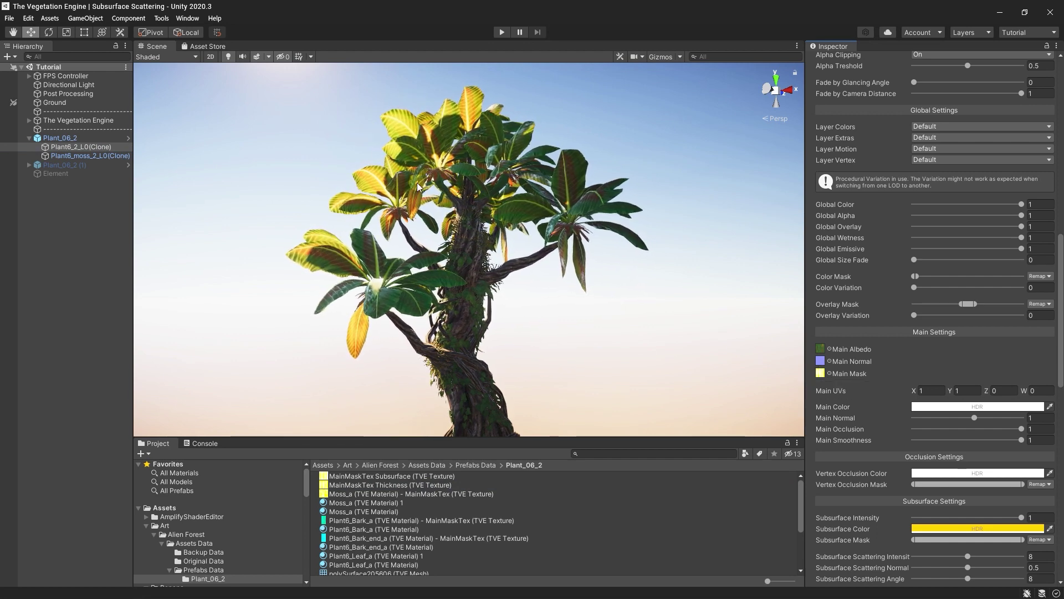
pyautogui.scroll(-3, 886, 350)
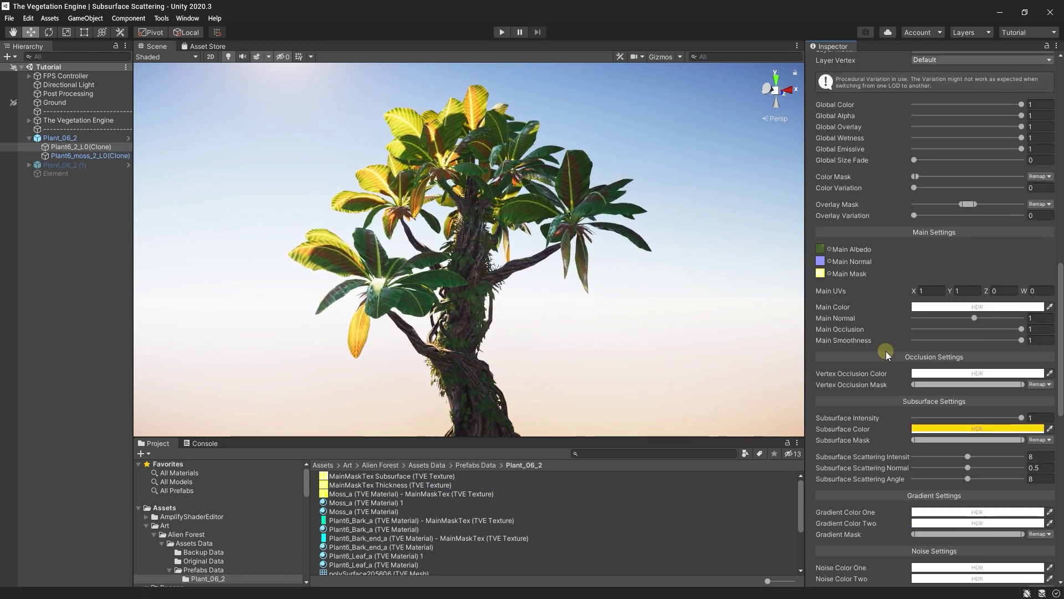
pyautogui.scroll(-6, 868, 362)
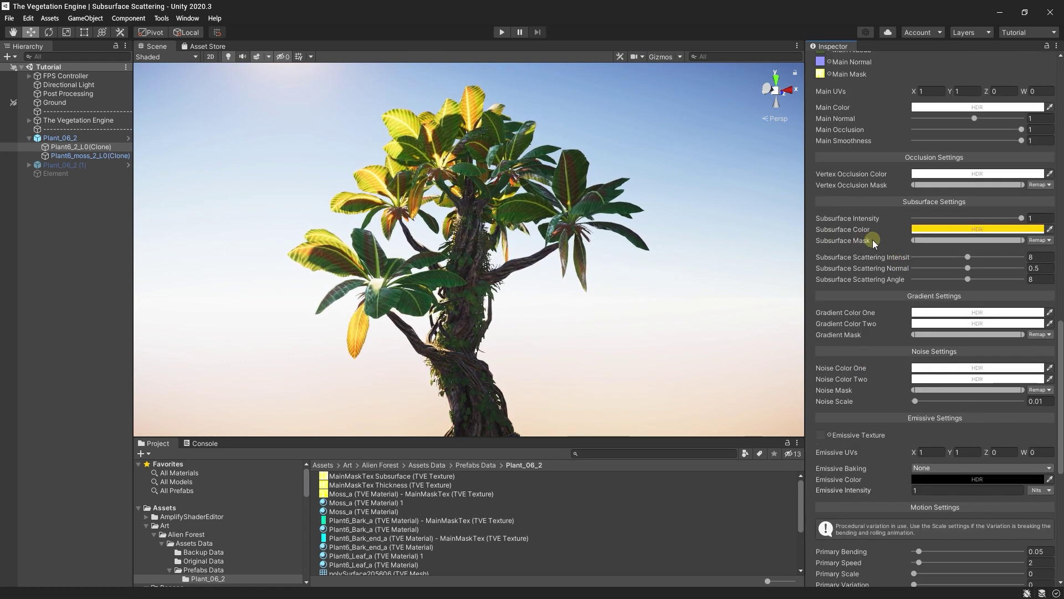
pyautogui.click(1045, 241)
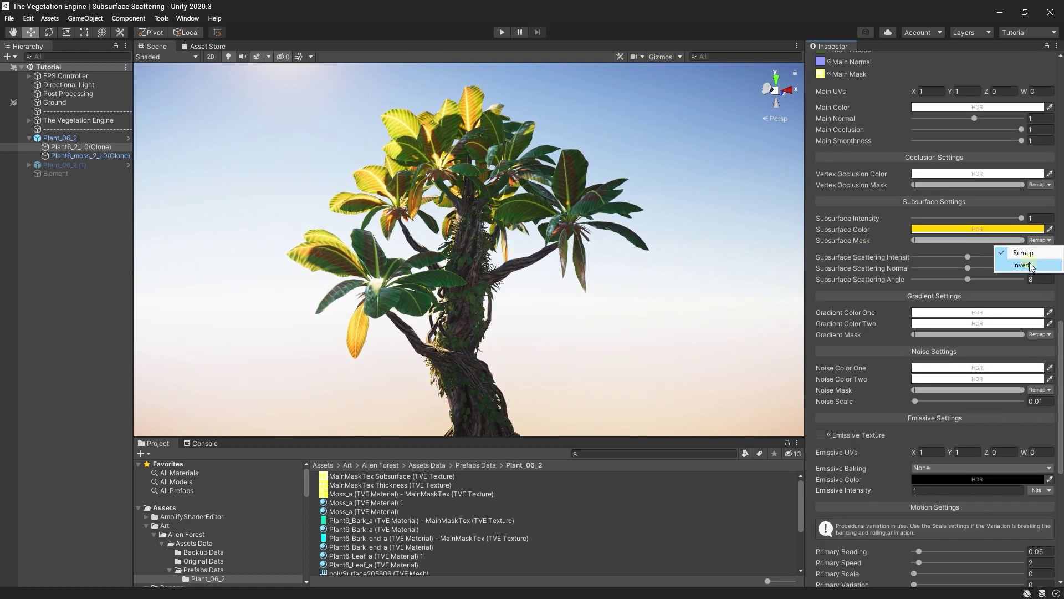
pyautogui.click(1020, 265)
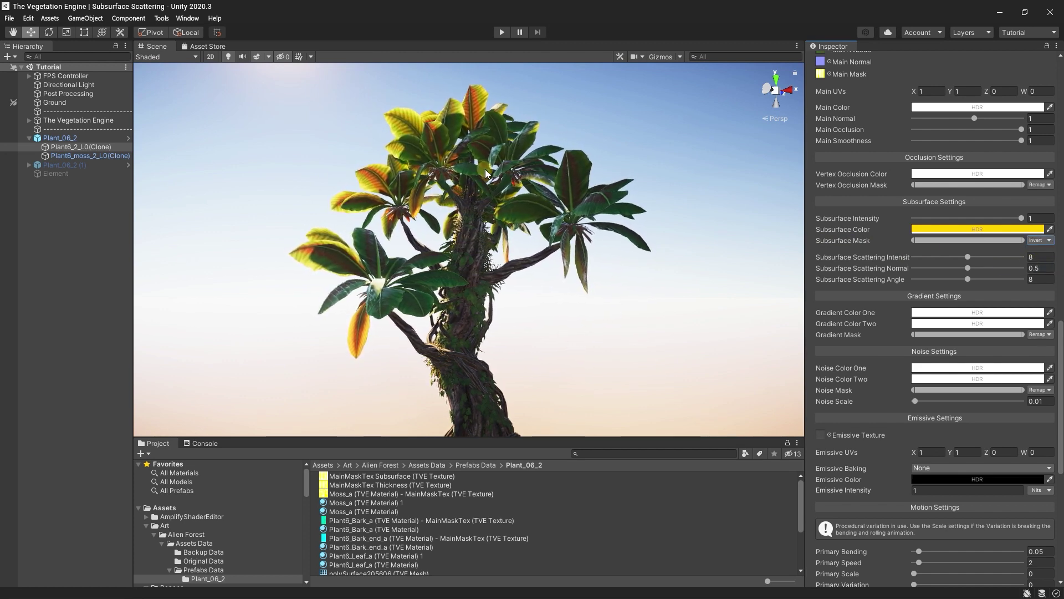
# Raise Subsurface Scattering Intensity to 16 and orbit around the plant to check it
pyautogui.scroll(5, 877, 362)
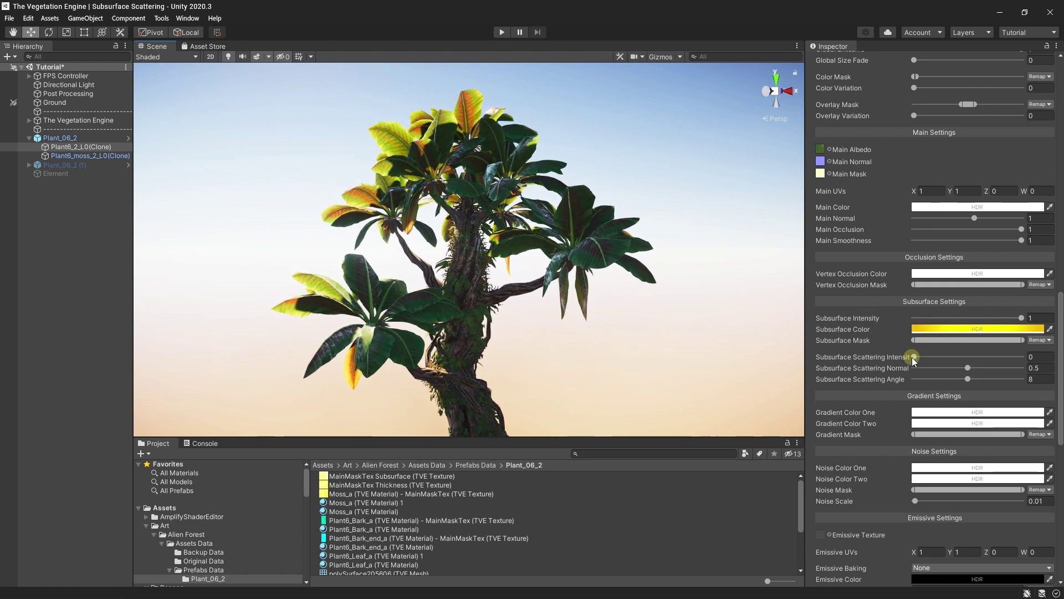
pyautogui.moveTo(915, 357); pyautogui.dragTo(1023, 356)
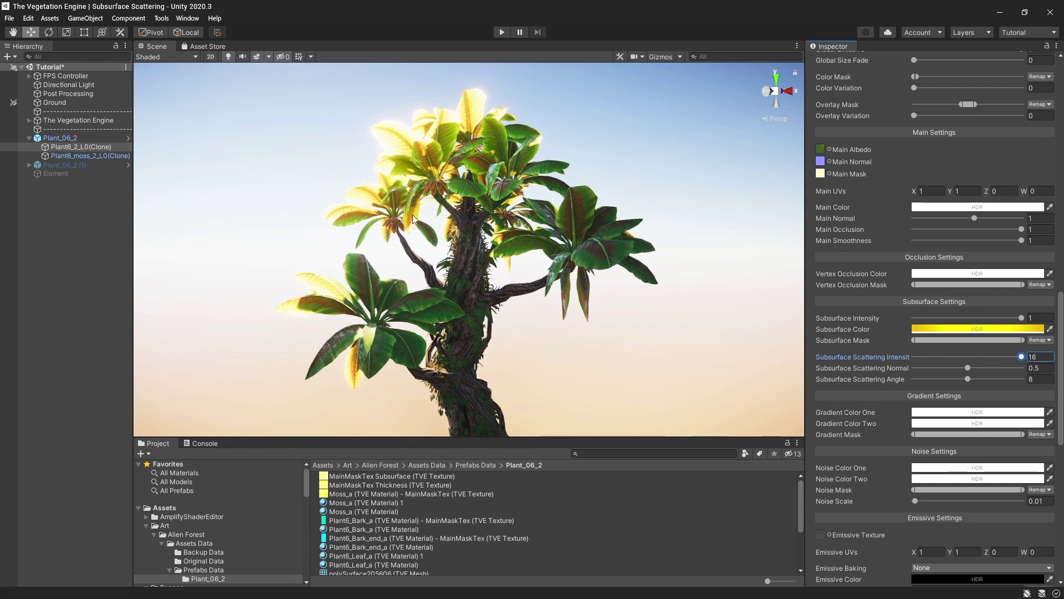
pyautogui.moveTo(471, 209)
pyautogui.keyDown('alt'); pyautogui.mouseDown()
pyautogui.moveTo(505, 202)
pyautogui.moveTo(444, 187)
pyautogui.mouseUp(); pyautogui.keyUp('alt')
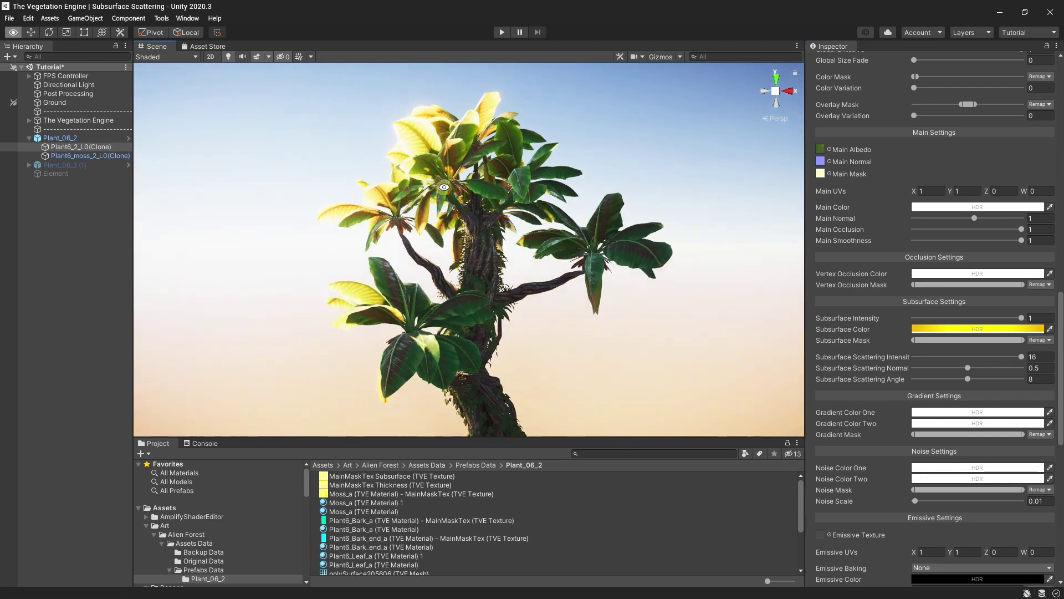
pyautogui.keyDown('alt'); pyautogui.moveTo(382, 174); pyautogui.dragTo(409, 179); pyautogui.keyUp('alt')
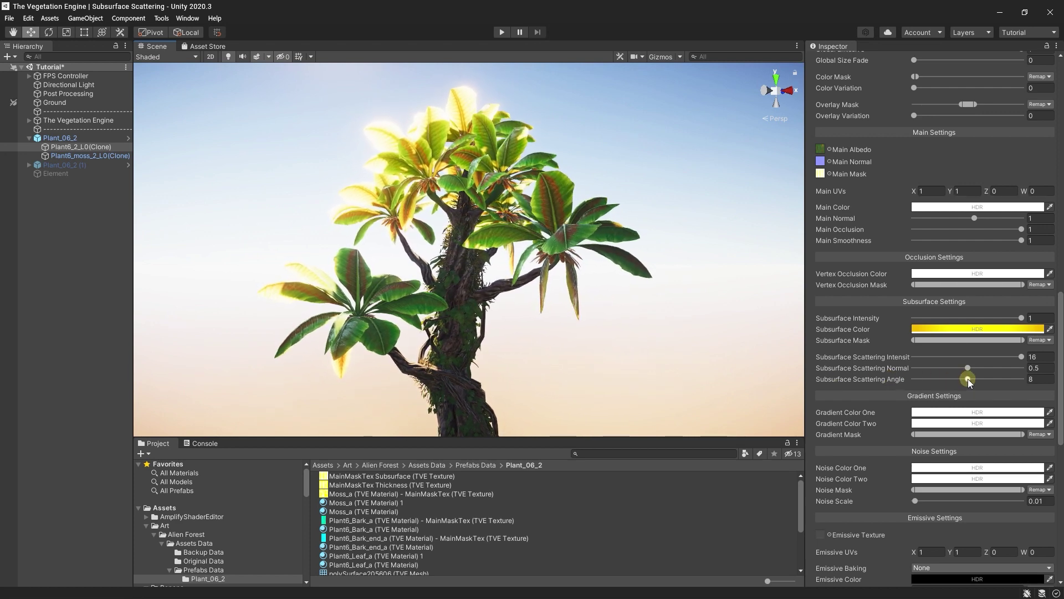
# Push Scattering Angle to 16, settle it near 8.35, and start raising Scattering Normal
pyautogui.moveTo(968, 380); pyautogui.dragTo(1053, 381)
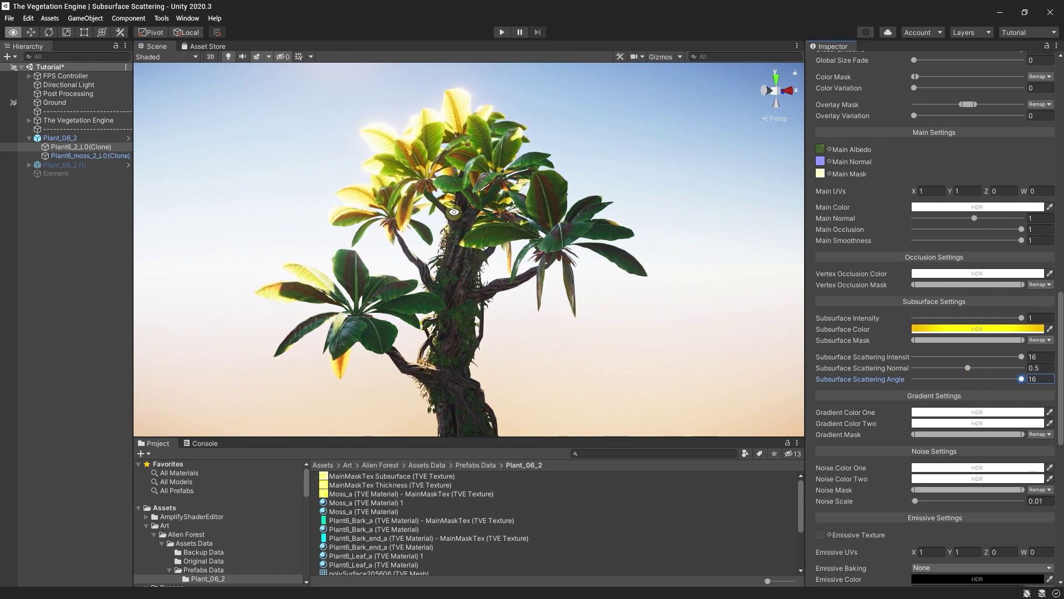
pyautogui.keyDown('alt'); pyautogui.moveTo(454, 212); pyautogui.dragTo(510, 252); pyautogui.keyUp('alt')
pyautogui.moveTo(951, 378); pyautogui.dragTo(970, 378)
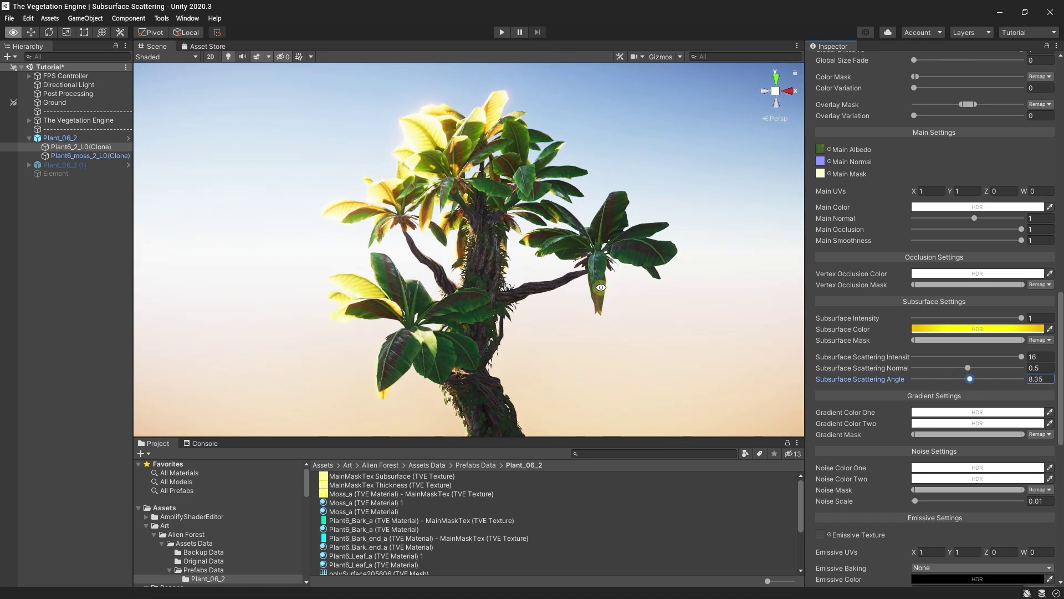
pyautogui.keyDown('alt'); pyautogui.moveTo(601, 287); pyautogui.dragTo(526, 279); pyautogui.keyUp('alt')
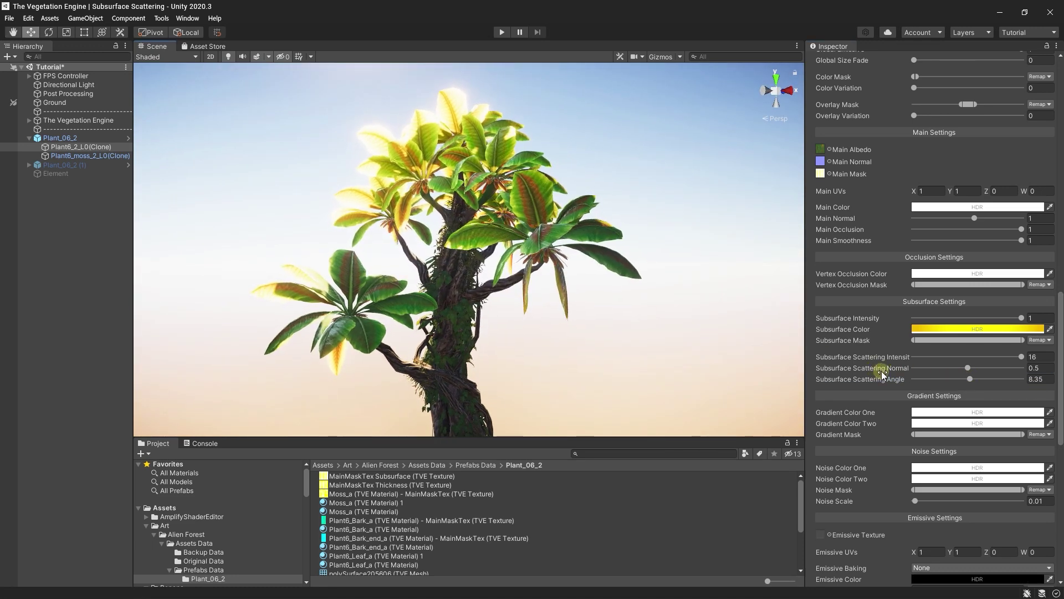
pyautogui.moveTo(968, 367); pyautogui.dragTo(993, 368)
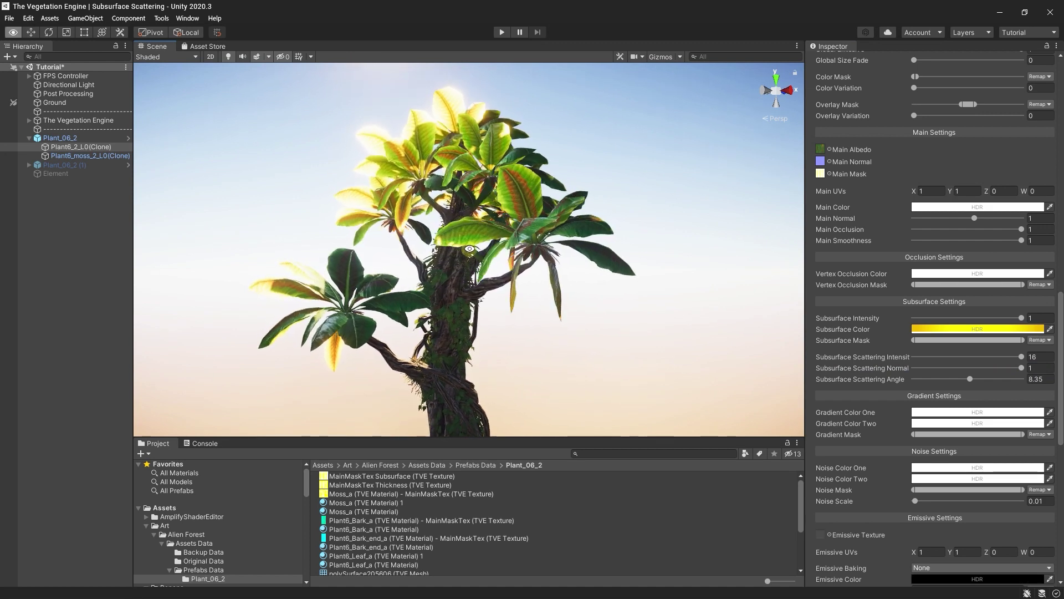
# Orbit around the plant to inspect the leaves with Scattering Normal at 1
pyautogui.keyDown('alt'); pyautogui.moveTo(470, 249); pyautogui.dragTo(524, 254); pyautogui.keyUp('alt')
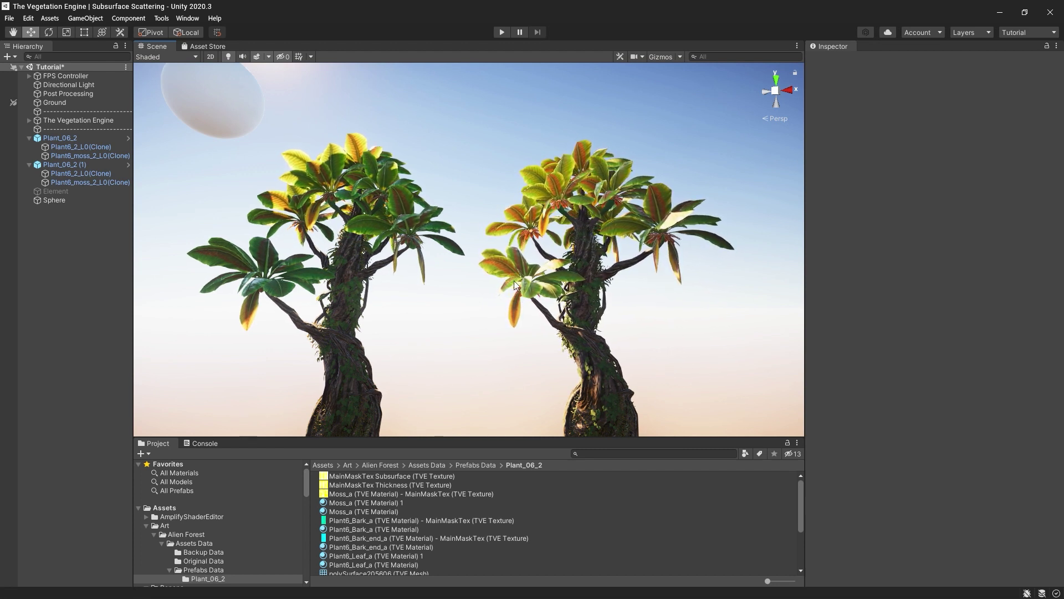
# Slide the sphere right along X to about X -1.76, above and between both plants
pyautogui.click(228, 96)
pyautogui.moveTo(254, 105); pyautogui.dragTo(518, 82)
pyautogui.moveTo(345, 89)
pyautogui.mouseDown()
pyautogui.moveTo(233, 92)
pyautogui.moveTo(521, 78)
pyautogui.moveTo(318, 90)
pyautogui.moveTo(478, 82)
pyautogui.moveTo(359, 89)
pyautogui.moveTo(469, 83)
pyautogui.mouseUp()
# Change Render Normals from Flip to Same on Plant6_2_L0(Clone) under Plant_06_2 (1)
pyautogui.click(106, 172)
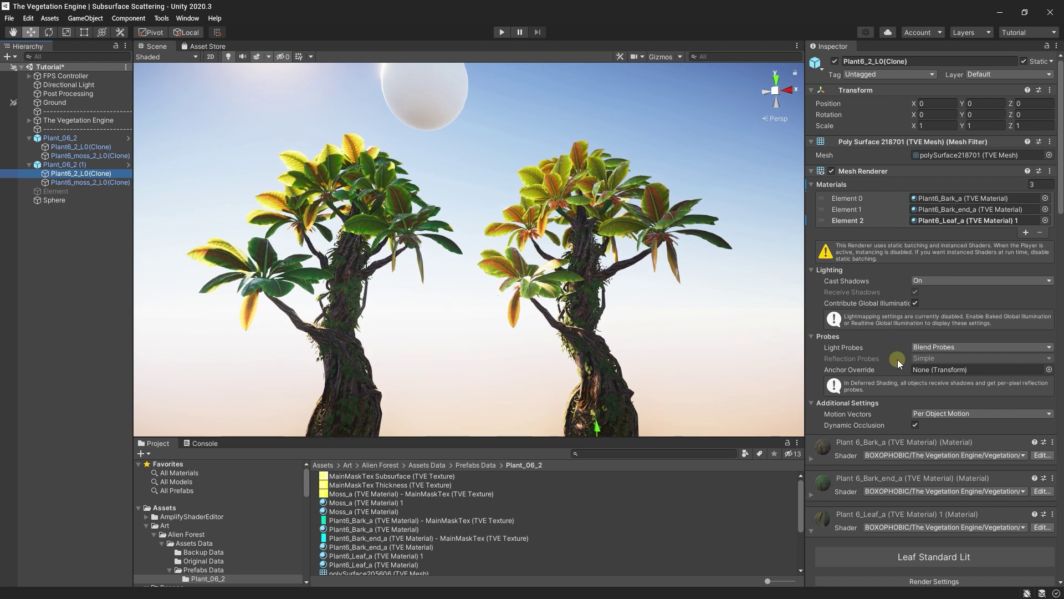
pyautogui.scroll(-3, 897, 355)
pyautogui.scroll(-6, 896, 355)
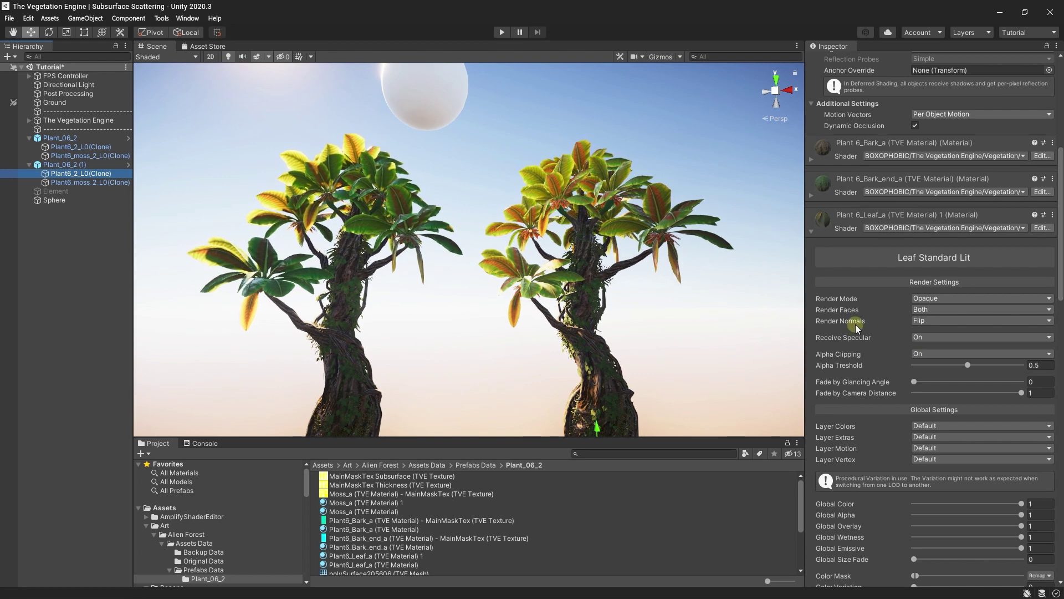
pyautogui.click(926, 321)
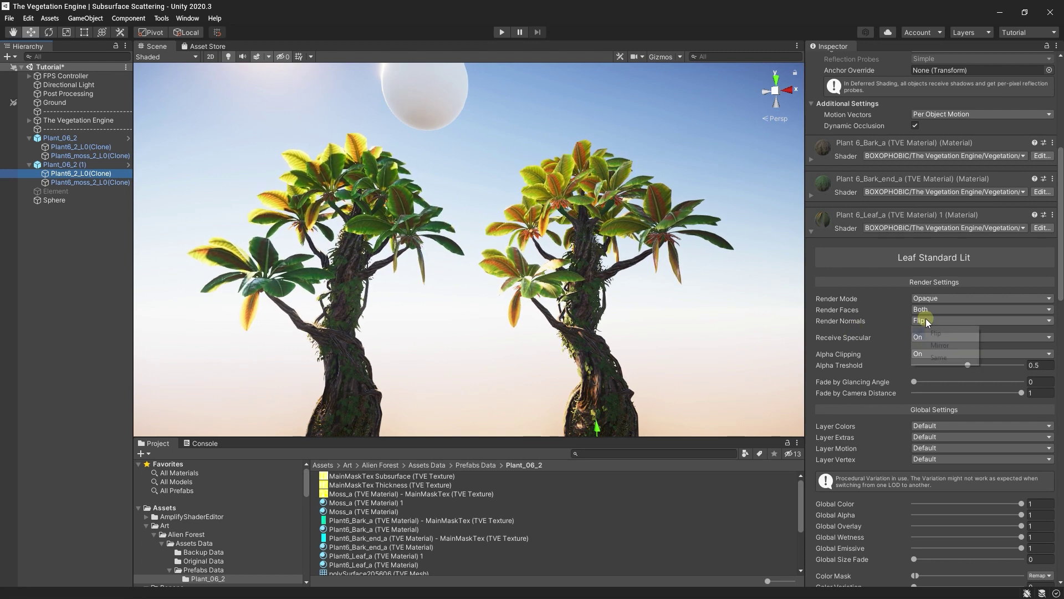
pyautogui.click(932, 354)
pyautogui.scroll(-12, 930, 352)
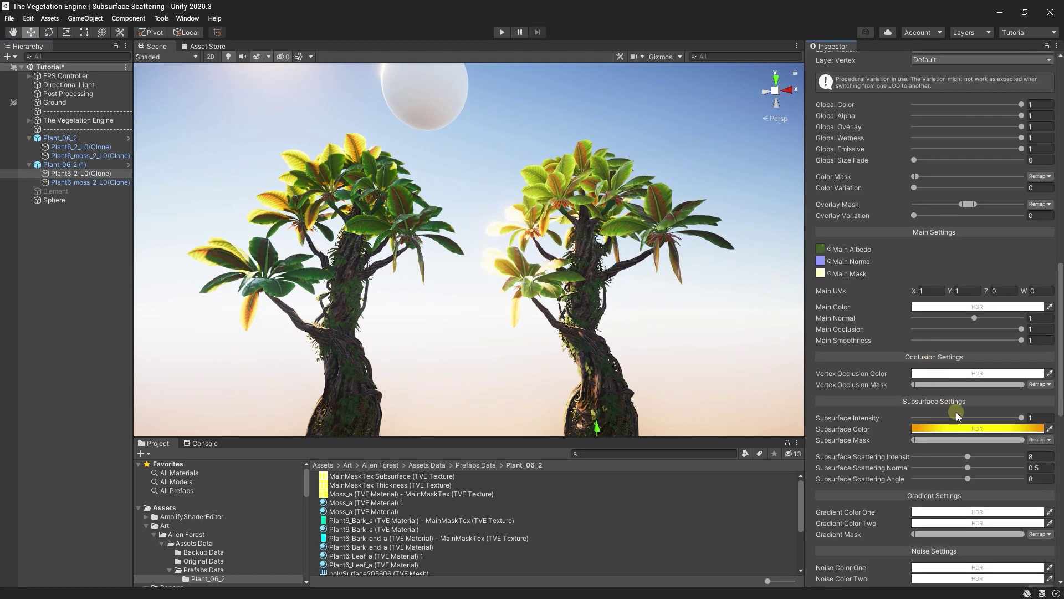
# Slide the sphere back and forth along X over both plants to compare their leaf glow
pyautogui.click(452, 99)
pyautogui.moveTo(470, 85); pyautogui.dragTo(505, 83)
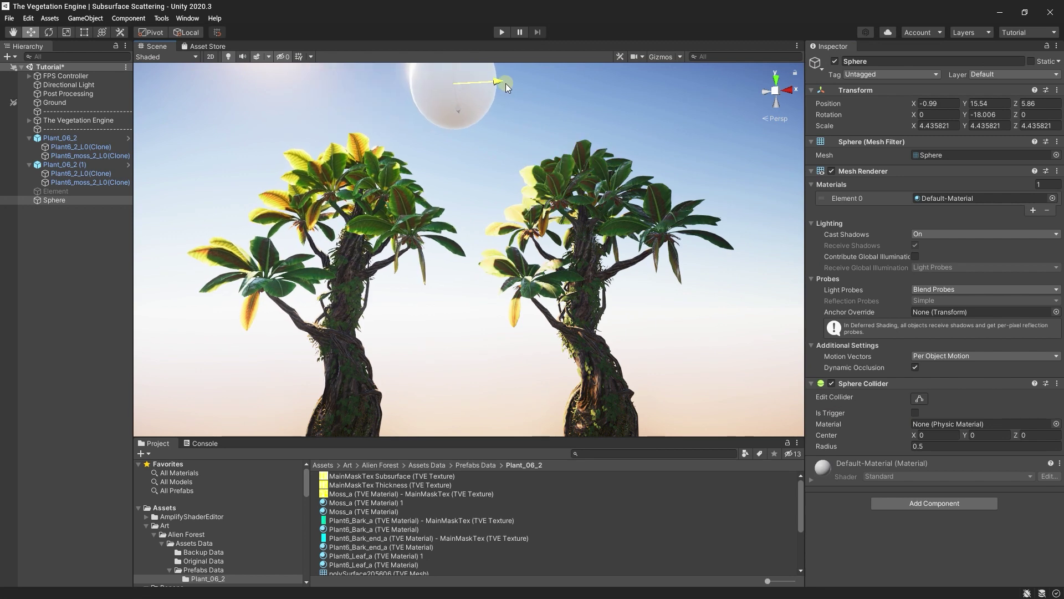
pyautogui.moveTo(590, 84)
pyautogui.mouseDown()
pyautogui.moveTo(232, 98)
pyautogui.moveTo(603, 89)
pyautogui.mouseUp()
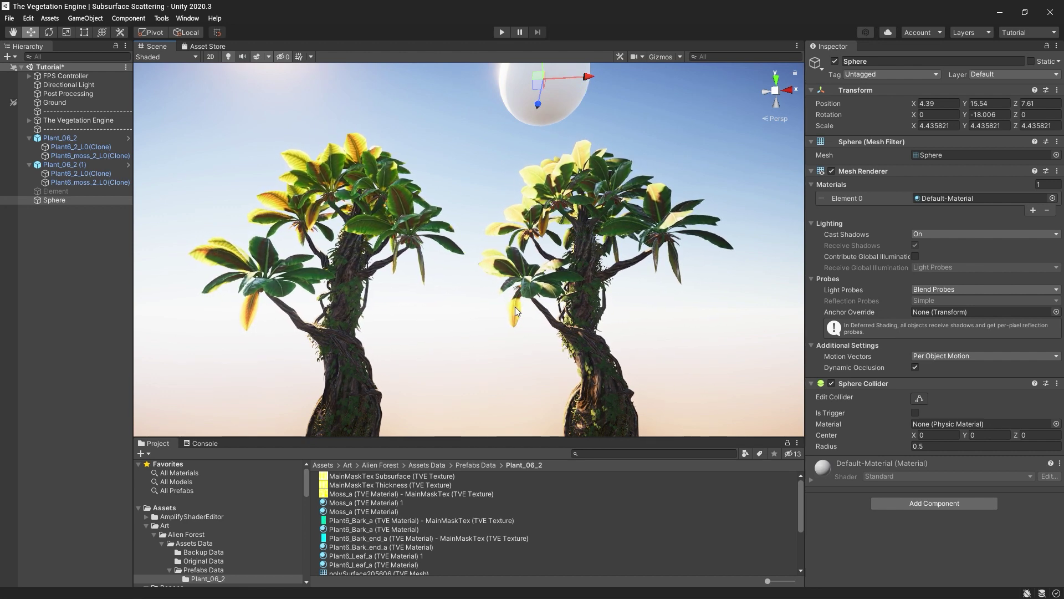
pyautogui.moveTo(587, 81); pyautogui.dragTo(414, 63)
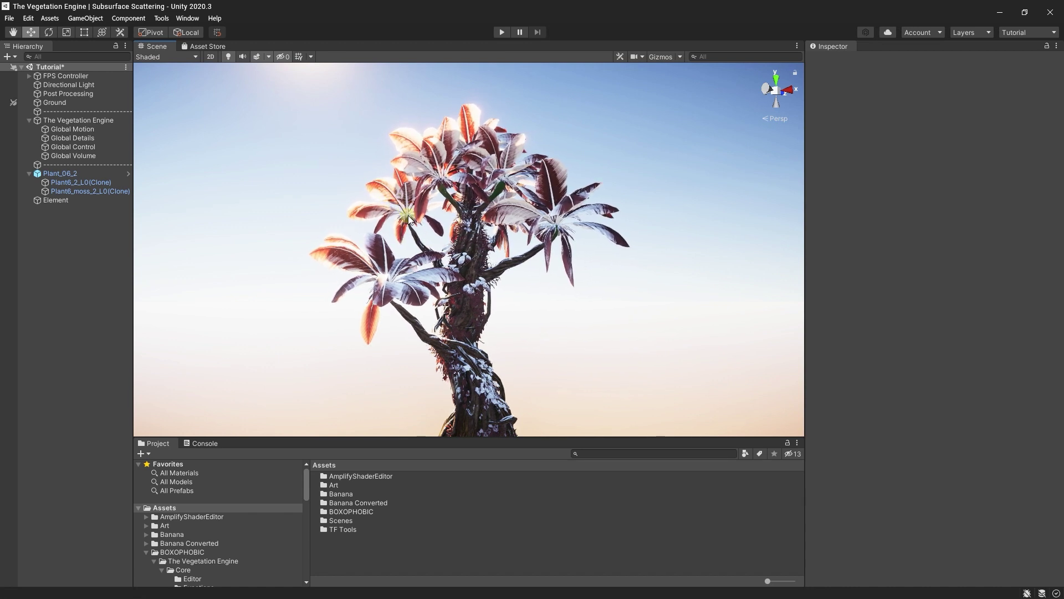
# Select Global Control under The Vegetation Engine to show its TVE Global Control settings
pyautogui.click(116, 146)
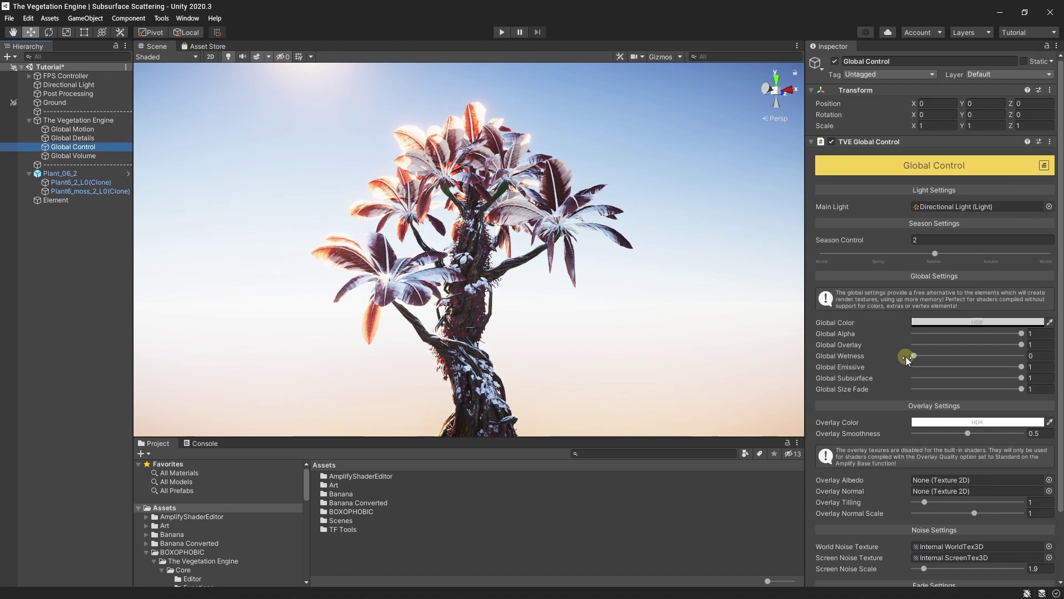